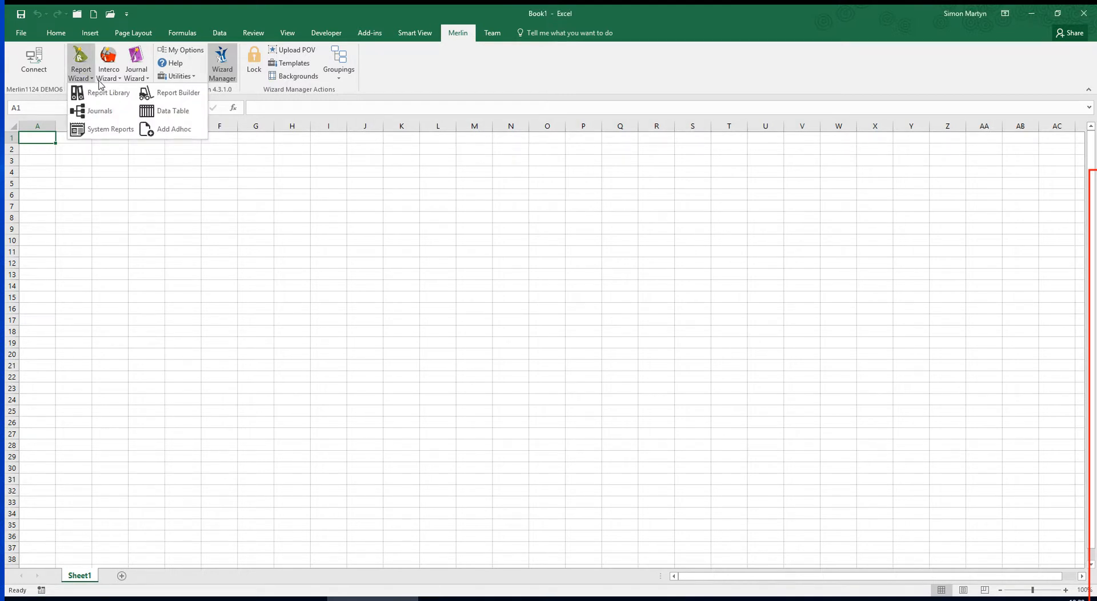
# - Open the Report Library and select the Income Statement By Period report under Demo Reports, By Period
pyautogui.click(107, 94)
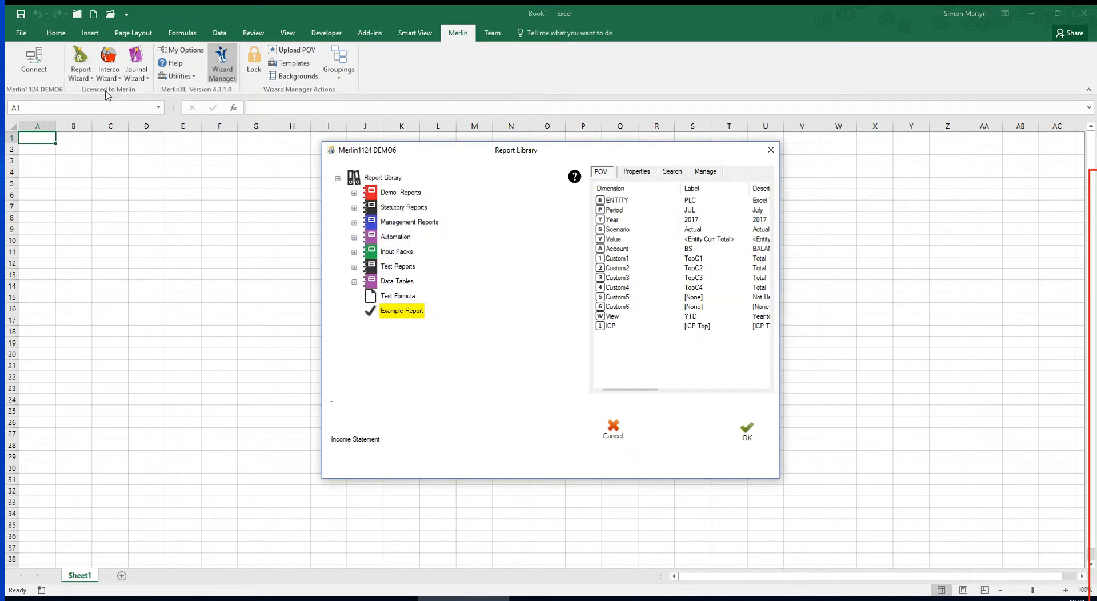
pyautogui.click(354, 193)
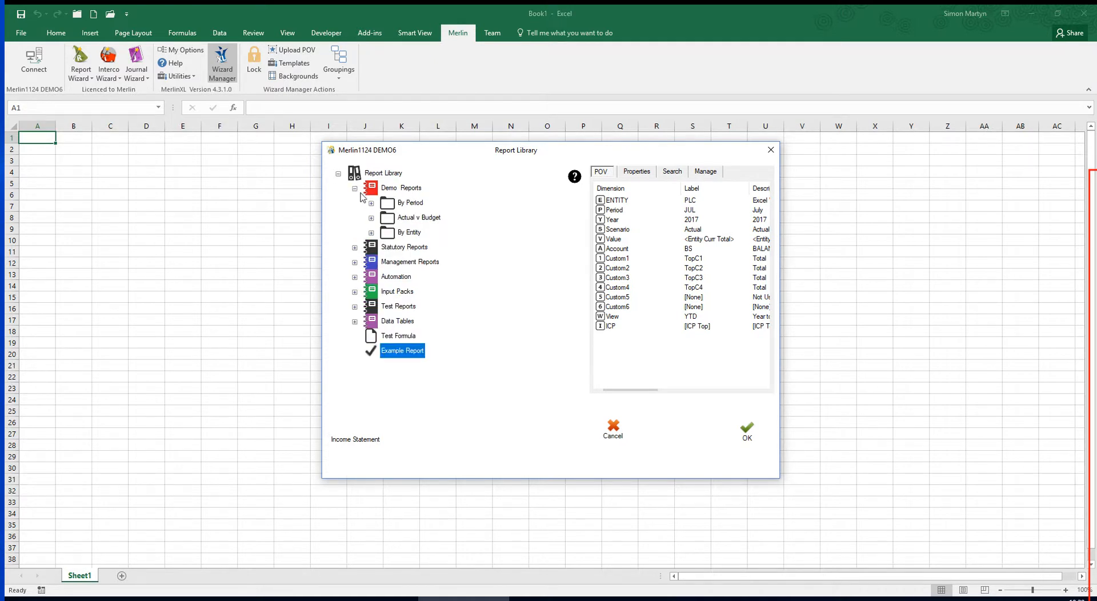
pyautogui.click(371, 203)
pyautogui.click(434, 217)
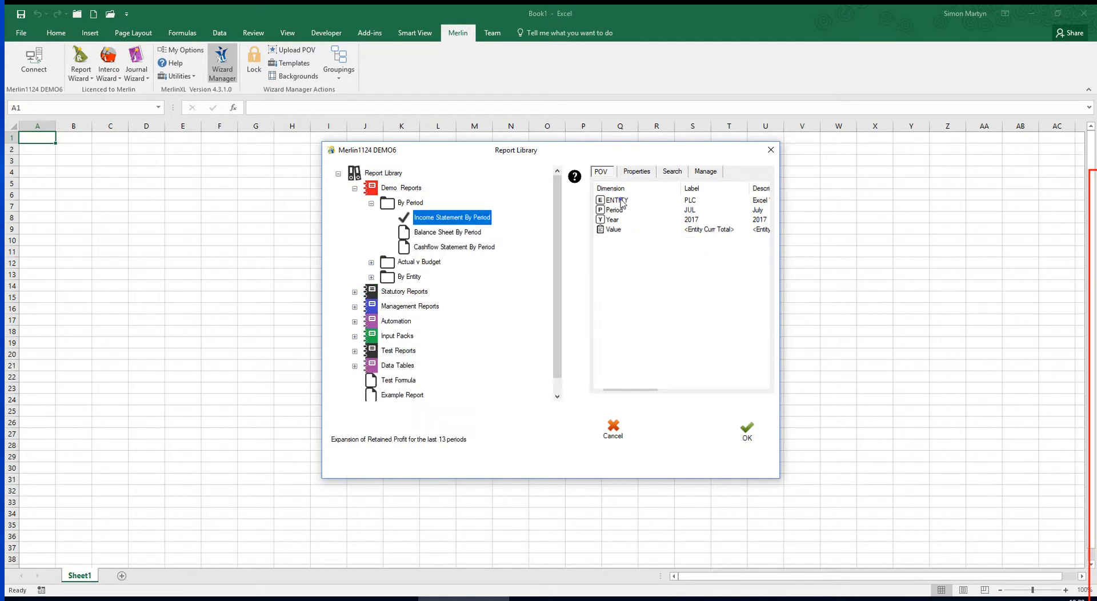
# - Set the report's ENTITY to EURTOT (Europe) under PLC and run the Income Statement By Period report
pyautogui.click(621, 203)
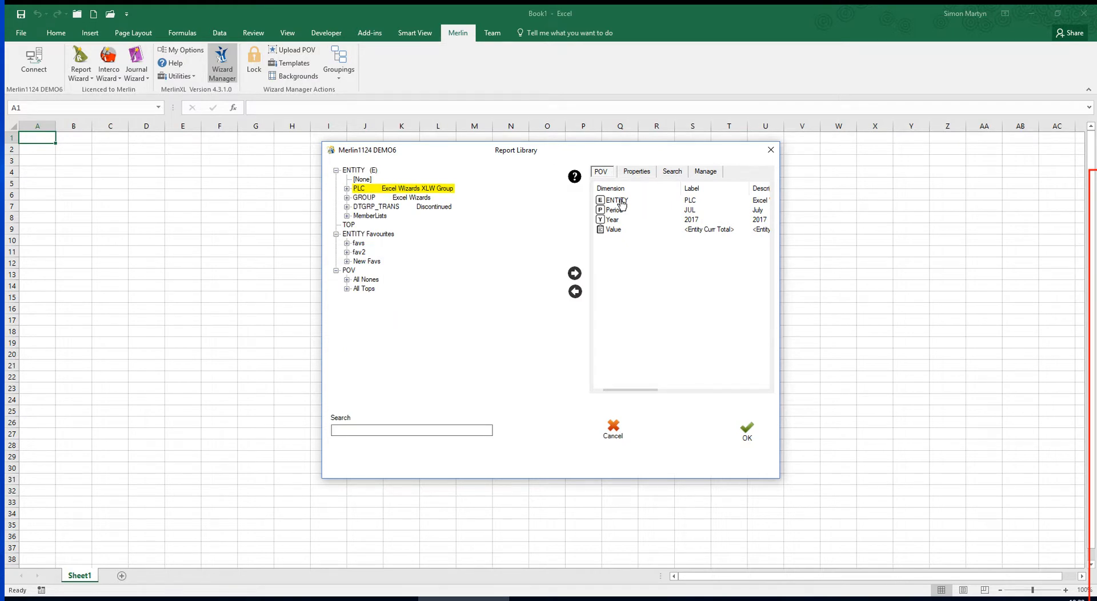
pyautogui.click(347, 189)
pyautogui.click(377, 199)
pyautogui.click(575, 273)
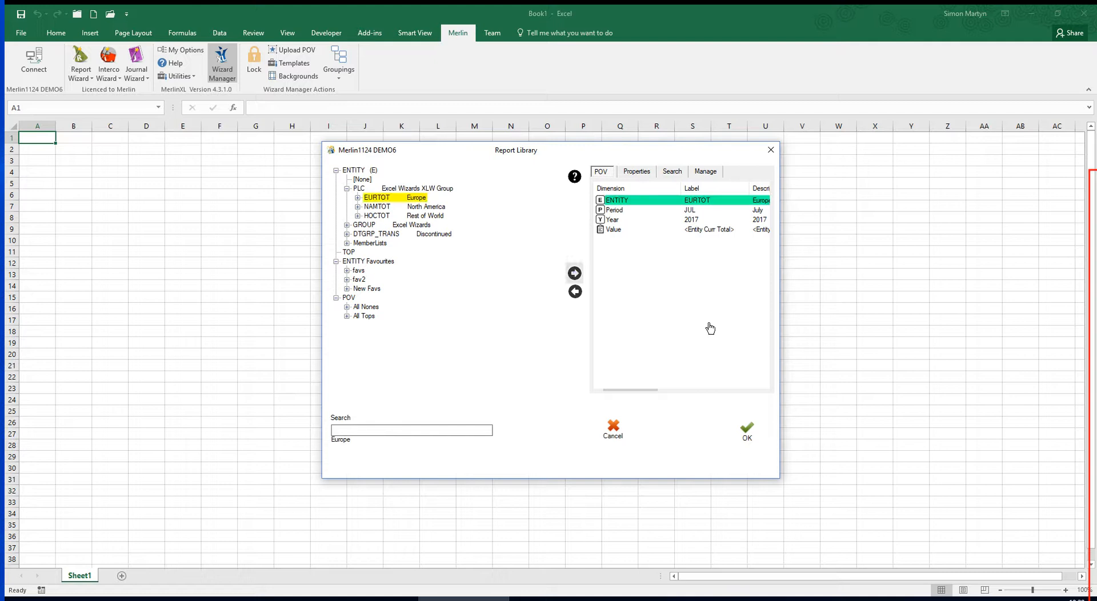
pyautogui.click(745, 437)
pyautogui.click(744, 438)
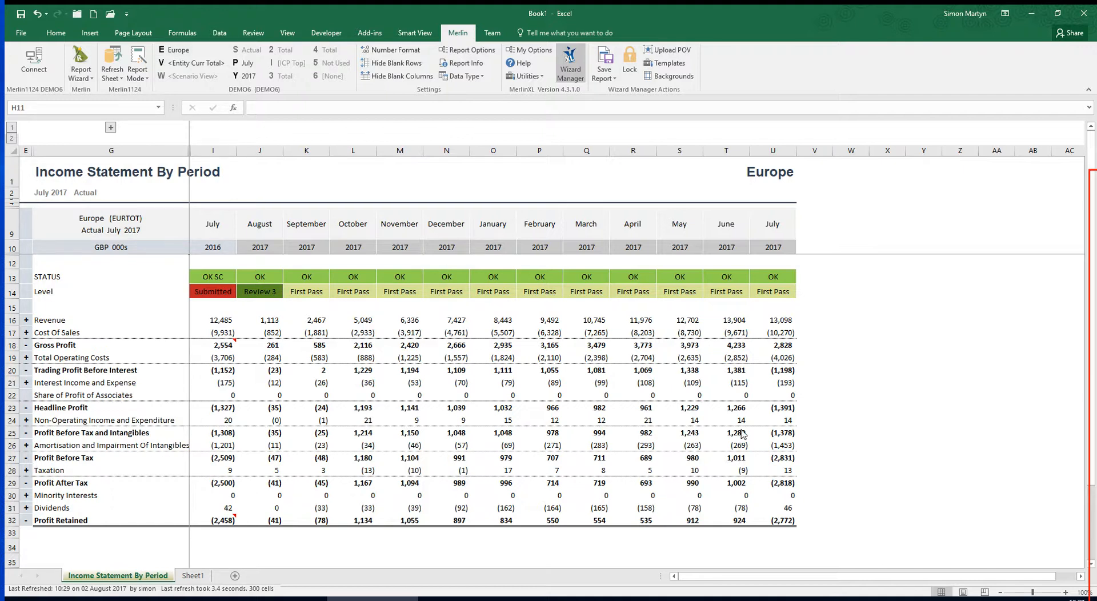
# - Change the report's point of view to entity PLC and period JAN, and refresh the worksheet
pyautogui.click(174, 50)
pyautogui.doubleClick(373, 188)
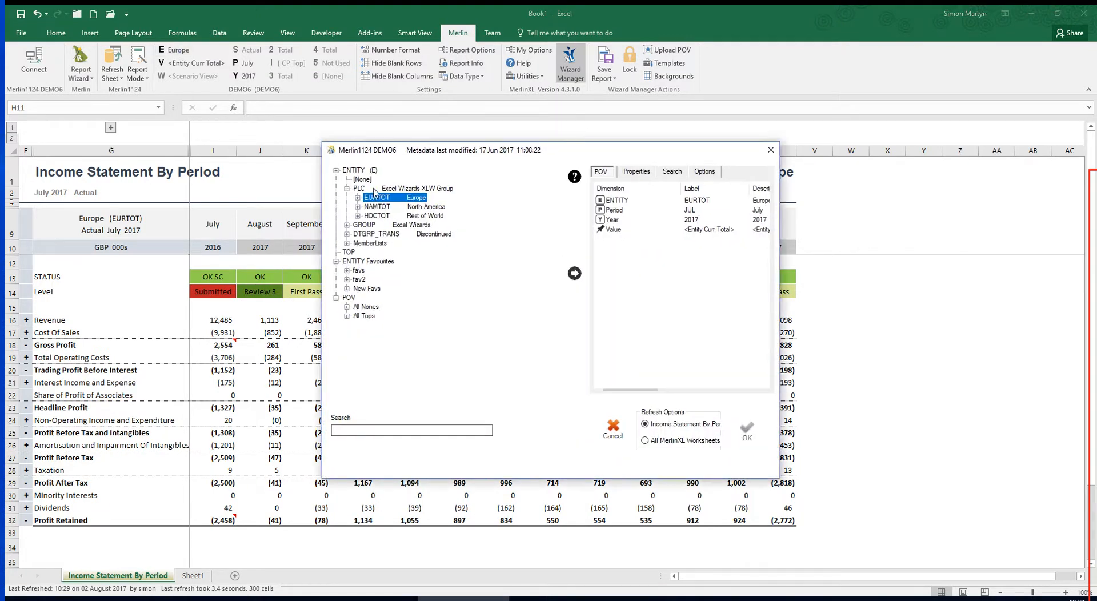
pyautogui.click(614, 210)
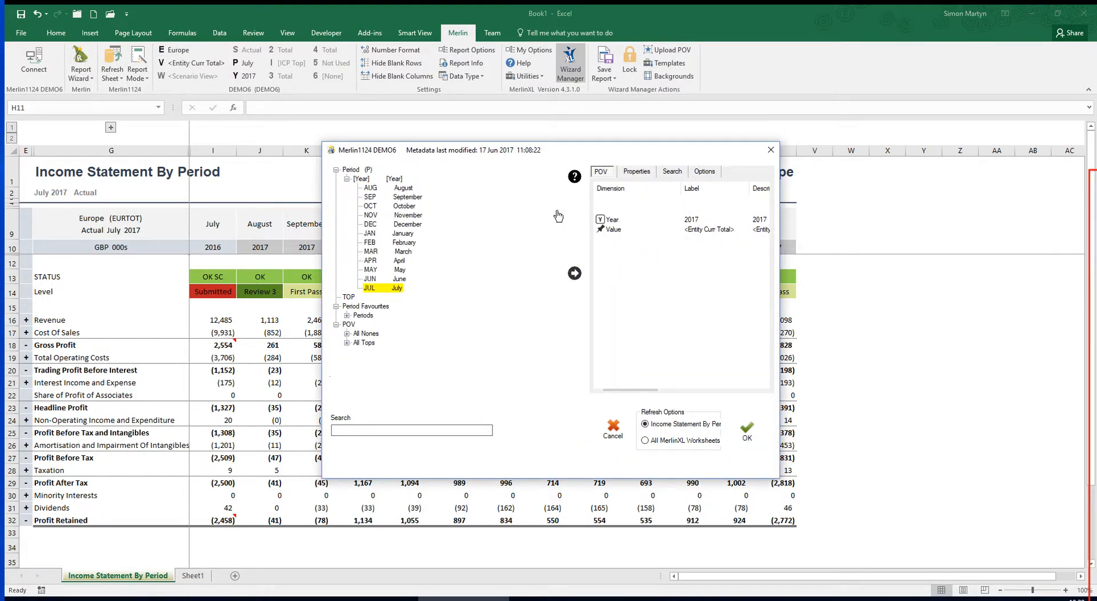
pyautogui.doubleClick(370, 233)
pyautogui.click(748, 440)
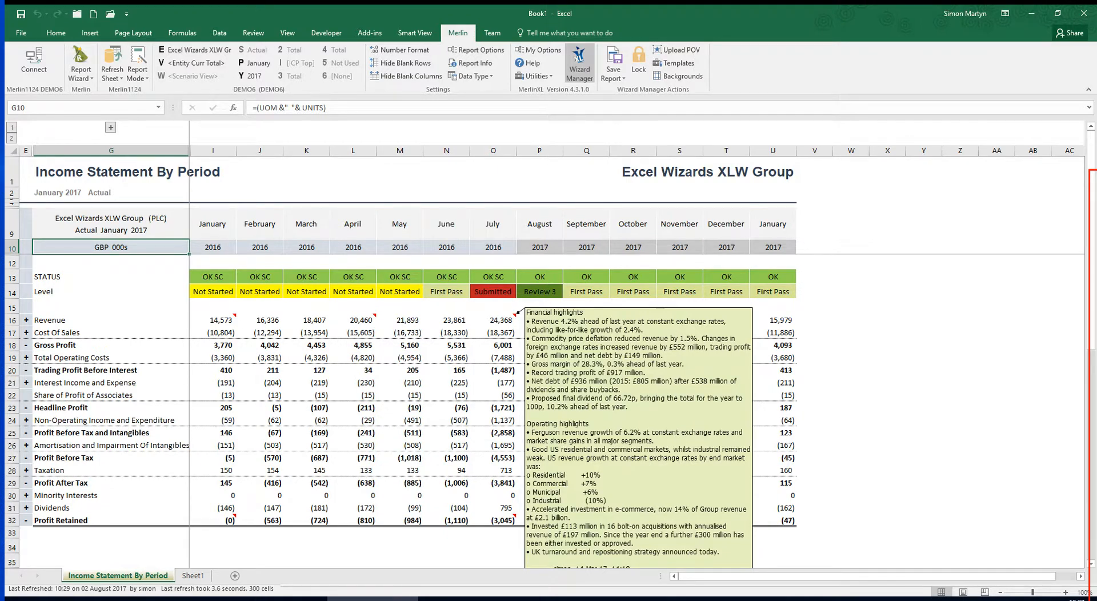
# - Drill down the Revenue row into its child accounts, and External Revenue into its detailed revenue accounts
pyautogui.click(480, 320)
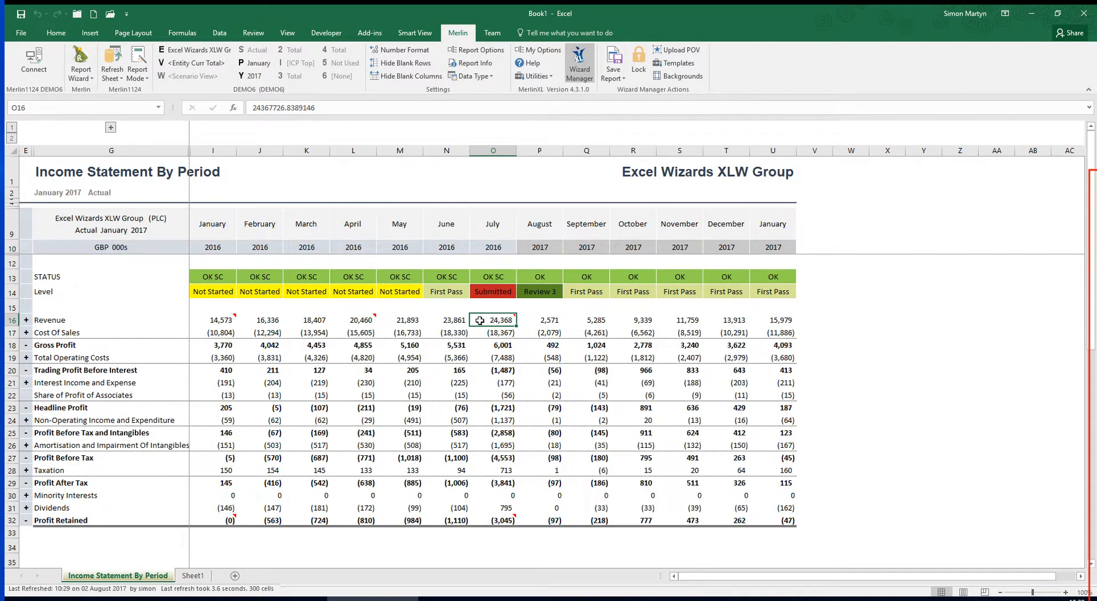
pyautogui.doubleClick(480, 321)
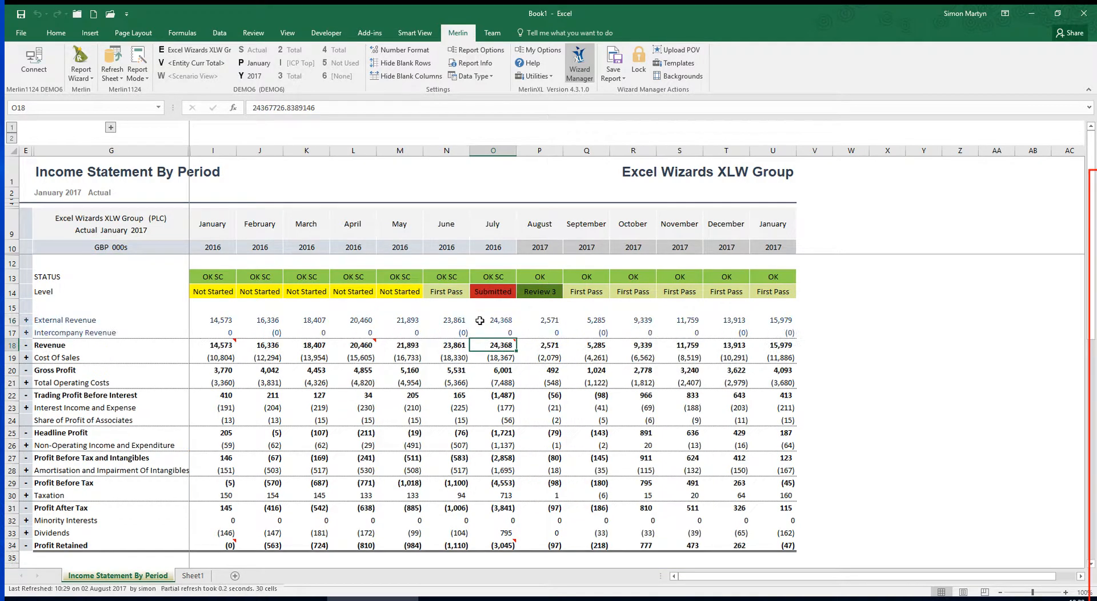
pyautogui.doubleClick(483, 321)
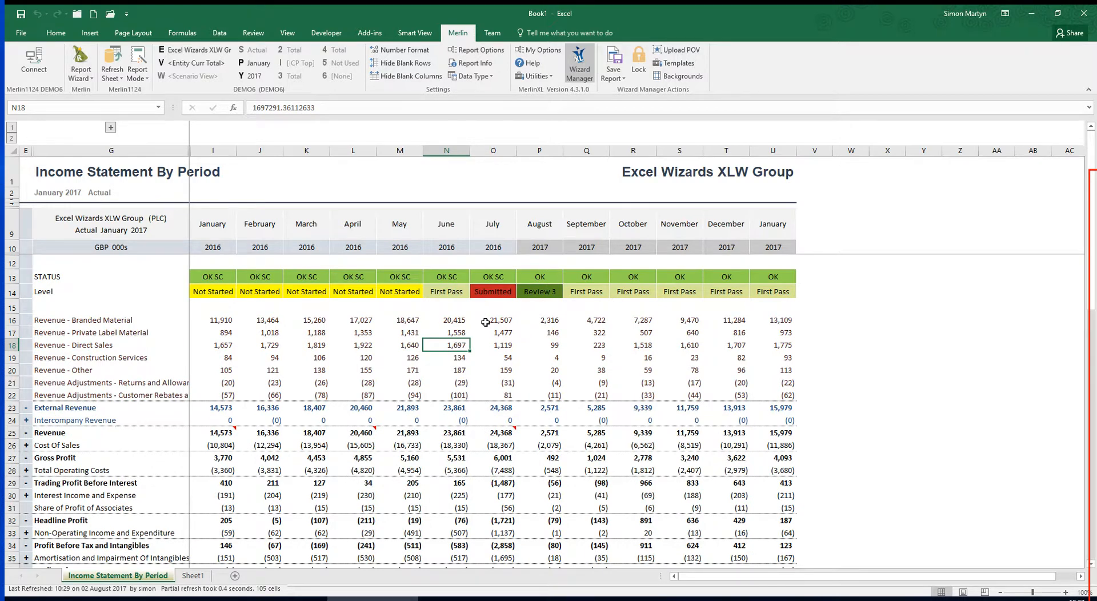
# - Insert rows for the entity children of Excel Wizards XLW Group above Revenue - Direct Sales
pyautogui.rightClick(452, 345)
pyautogui.moveTo(493, 99)
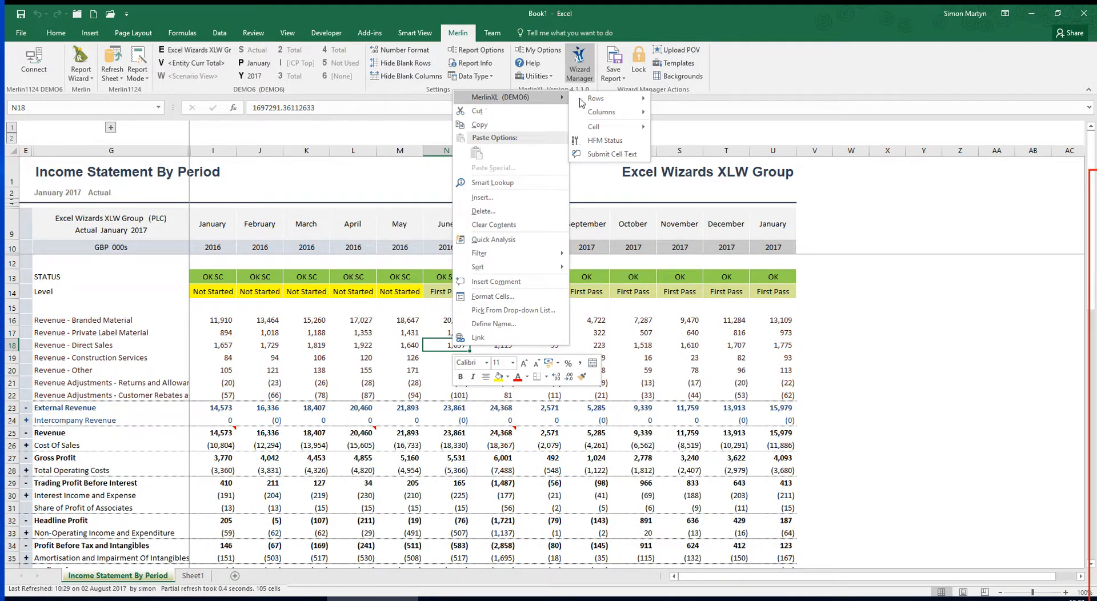
pyautogui.moveTo(592, 102)
pyautogui.moveTo(698, 102)
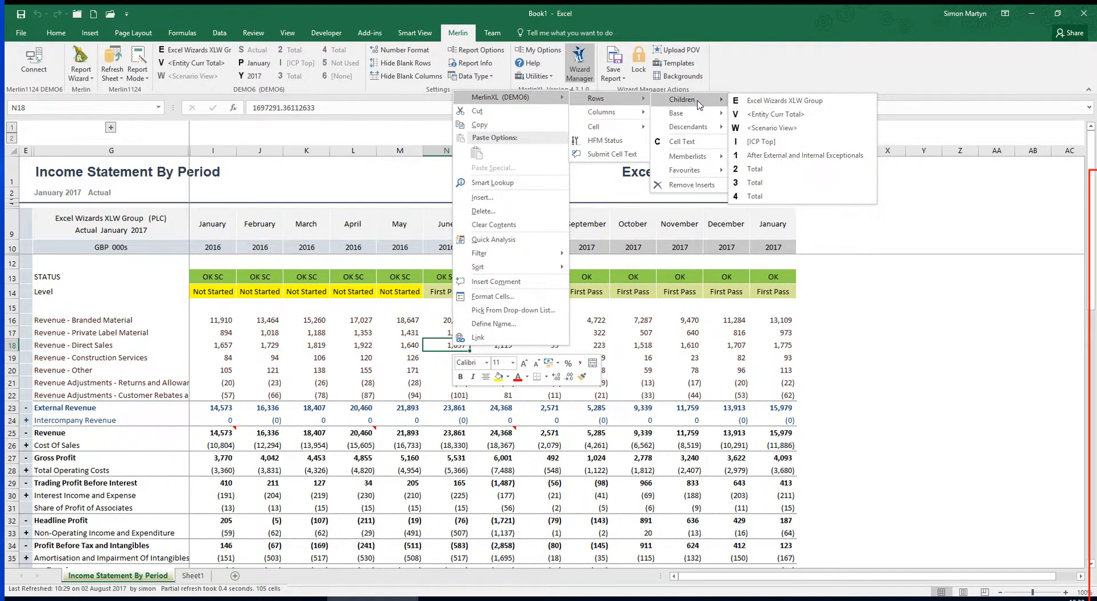
pyautogui.click(753, 101)
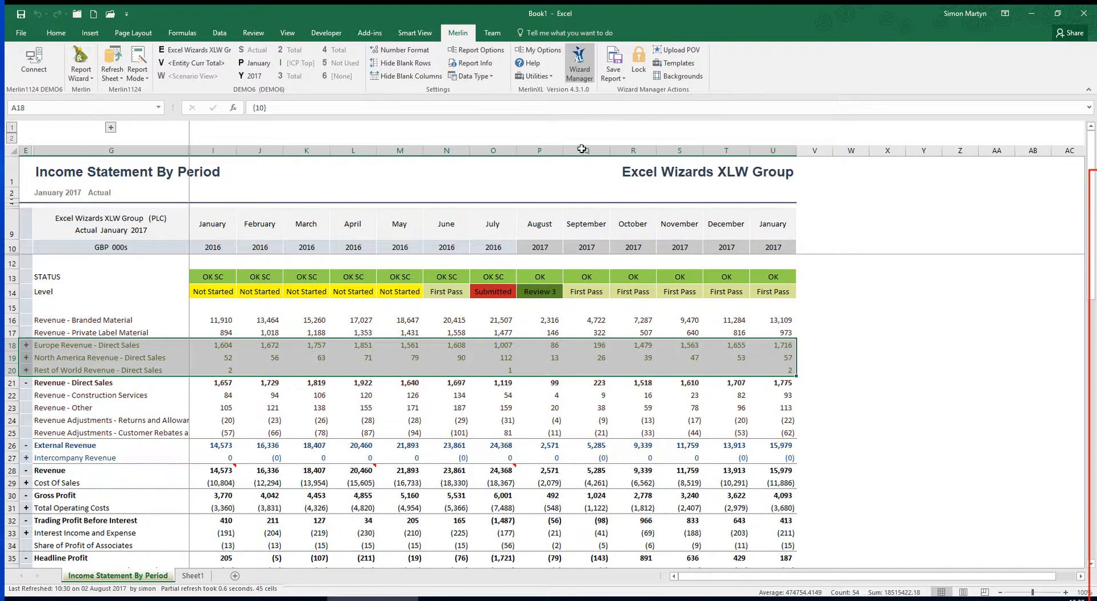
# - Expand North America Revenue - Direct Sales into its child entities and hide the blank rows in the report
pyautogui.click(501, 356)
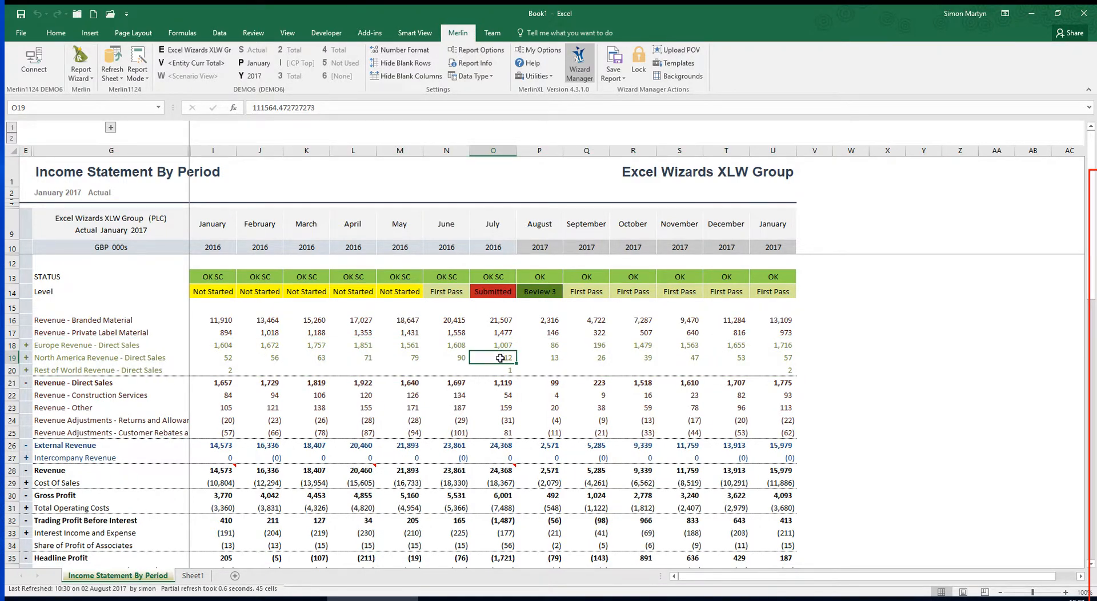
pyautogui.doubleClick(501, 357)
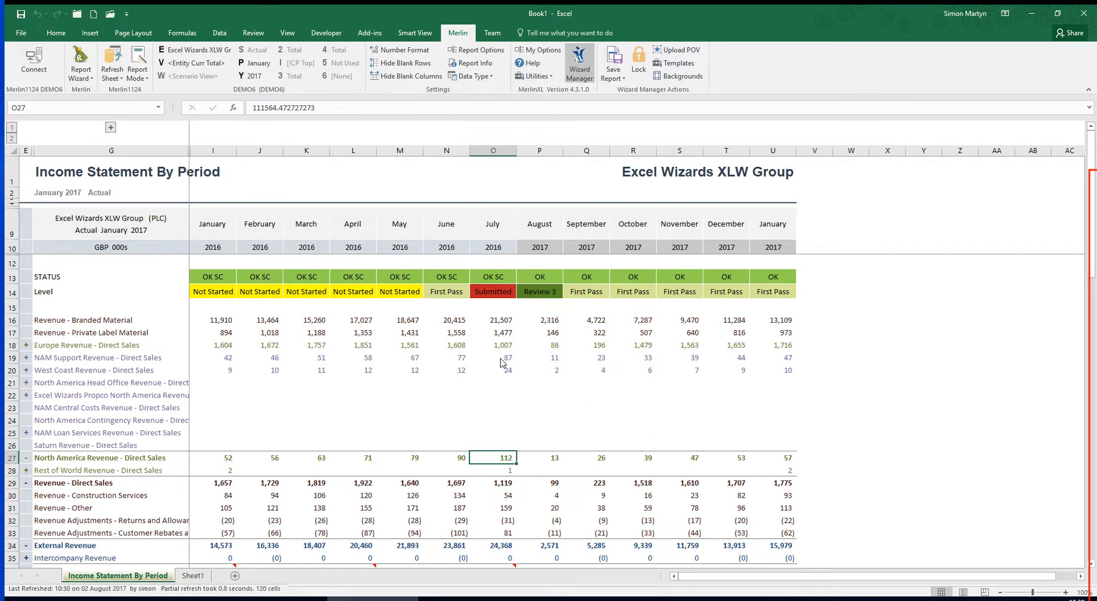
pyautogui.click(404, 63)
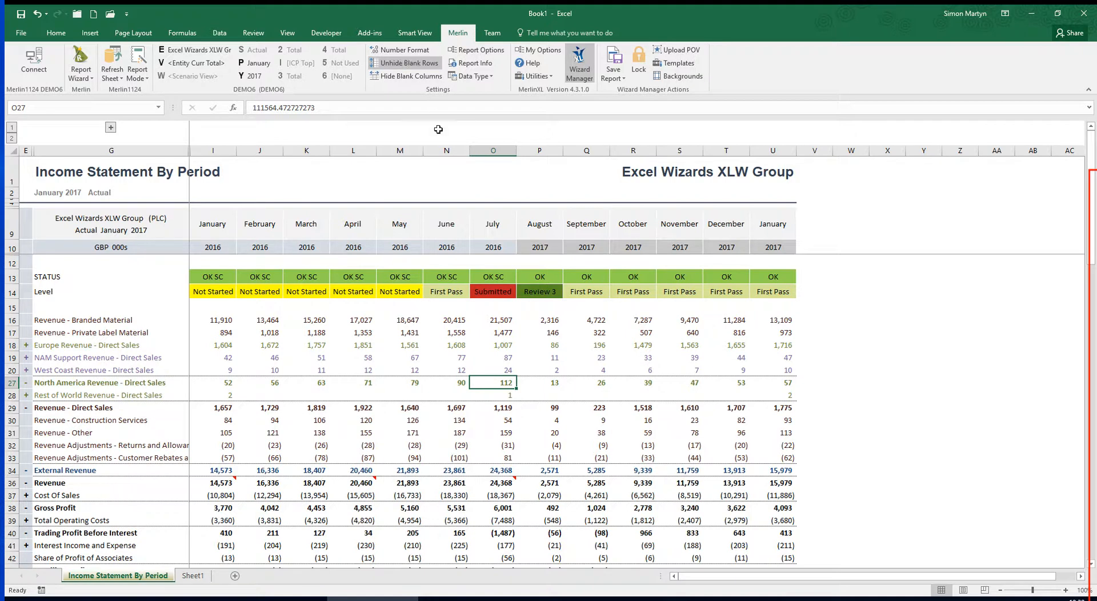
# - Collapse the Revenue breakdown and drill the June 2016 Revenue cell to the base entities of Excel Wizards XLW Group
pyautogui.doubleClick(458, 483)
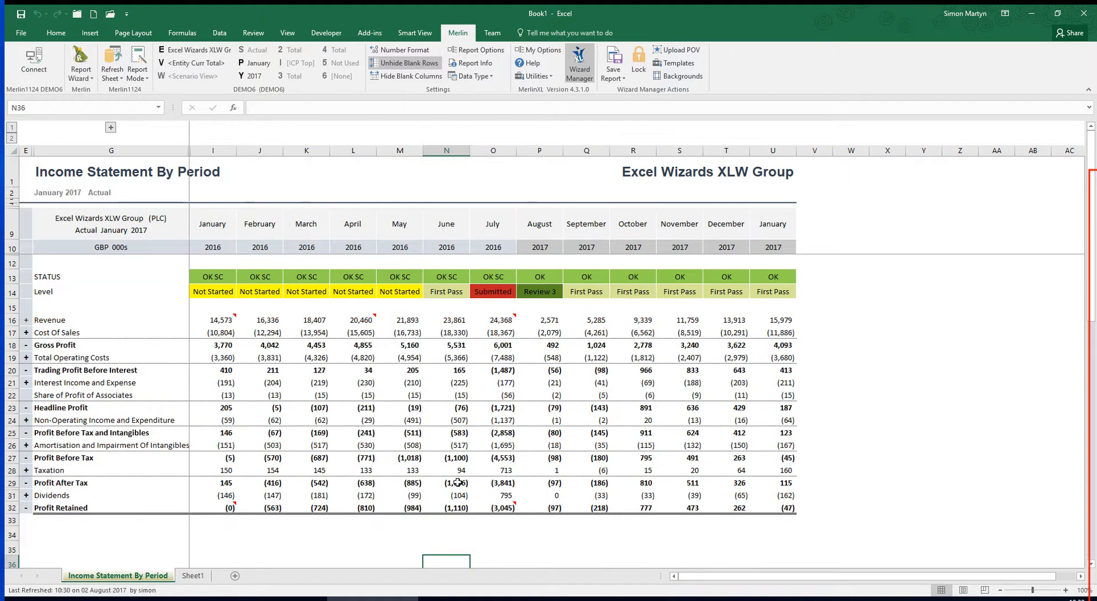
pyautogui.rightClick(456, 320)
pyautogui.moveTo(543, 330)
pyautogui.moveTo(602, 359)
pyautogui.moveTo(685, 389)
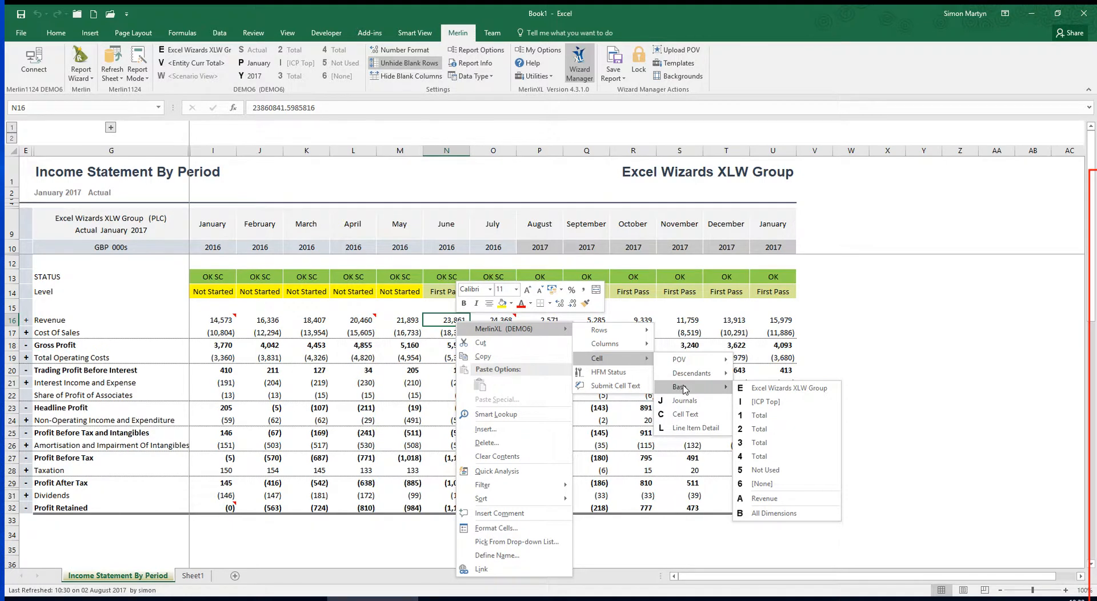
pyautogui.click(769, 390)
# - Start a Report Builder report from Sheet1 with Account rows based on the Balance Sheet template
pyautogui.click(249, 576)
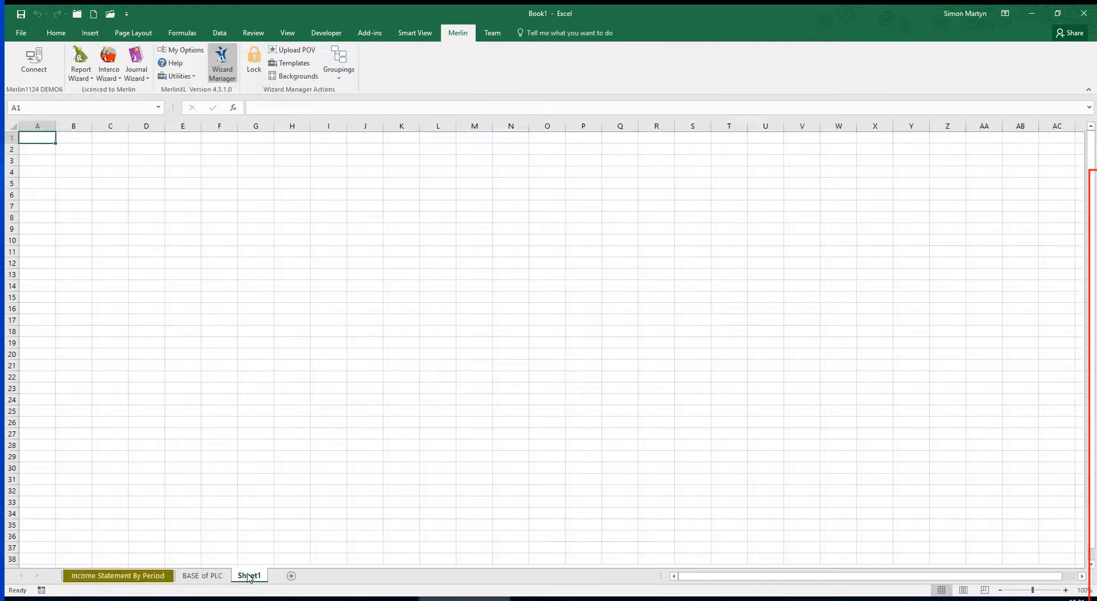
pyautogui.click(86, 78)
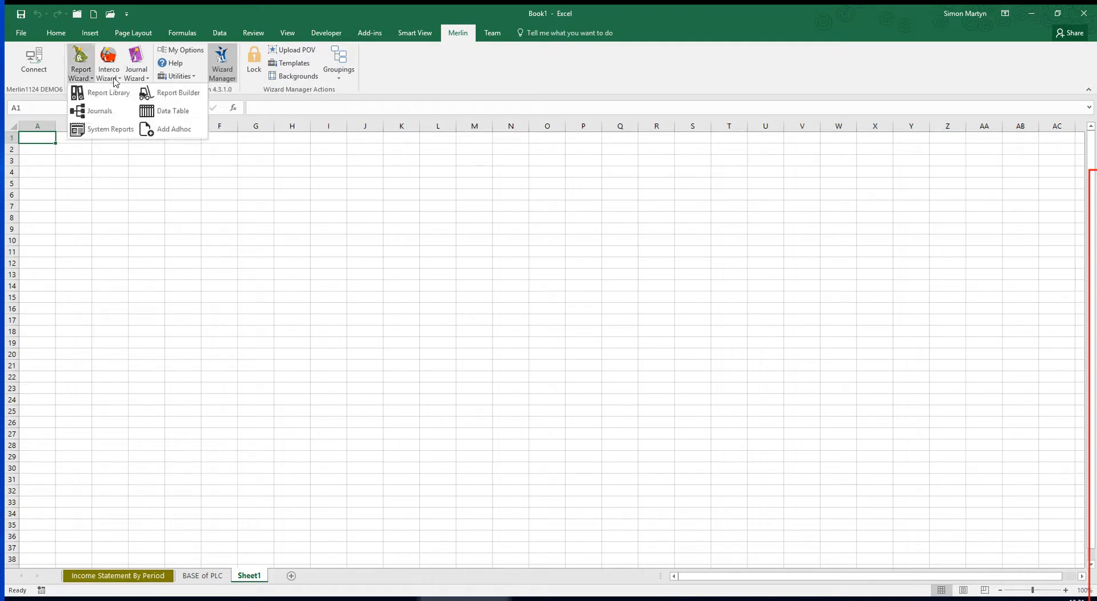
pyautogui.click(167, 96)
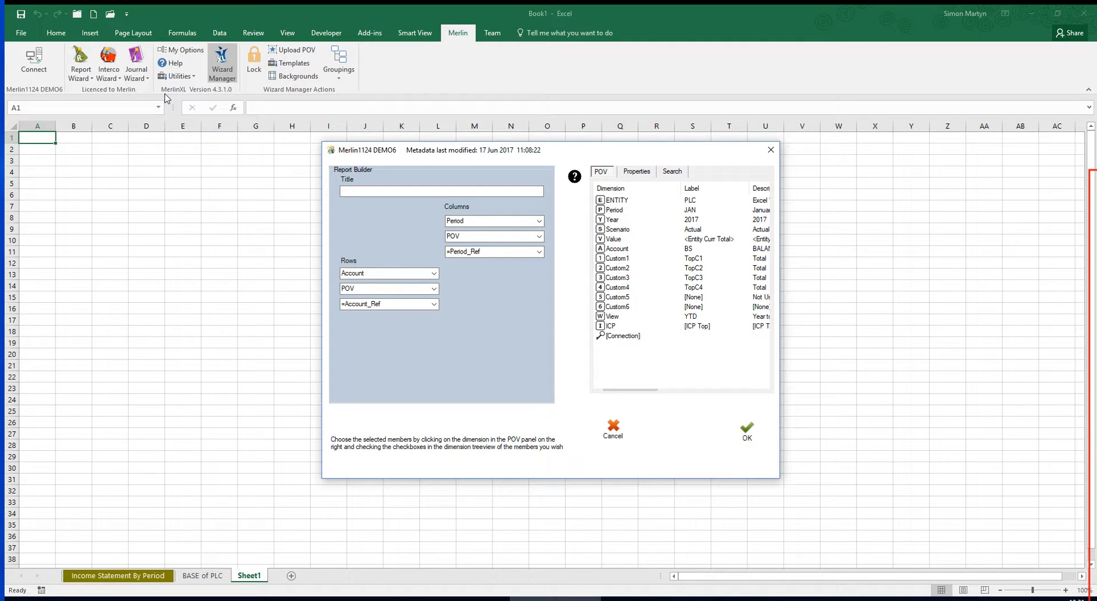
pyautogui.click(436, 289)
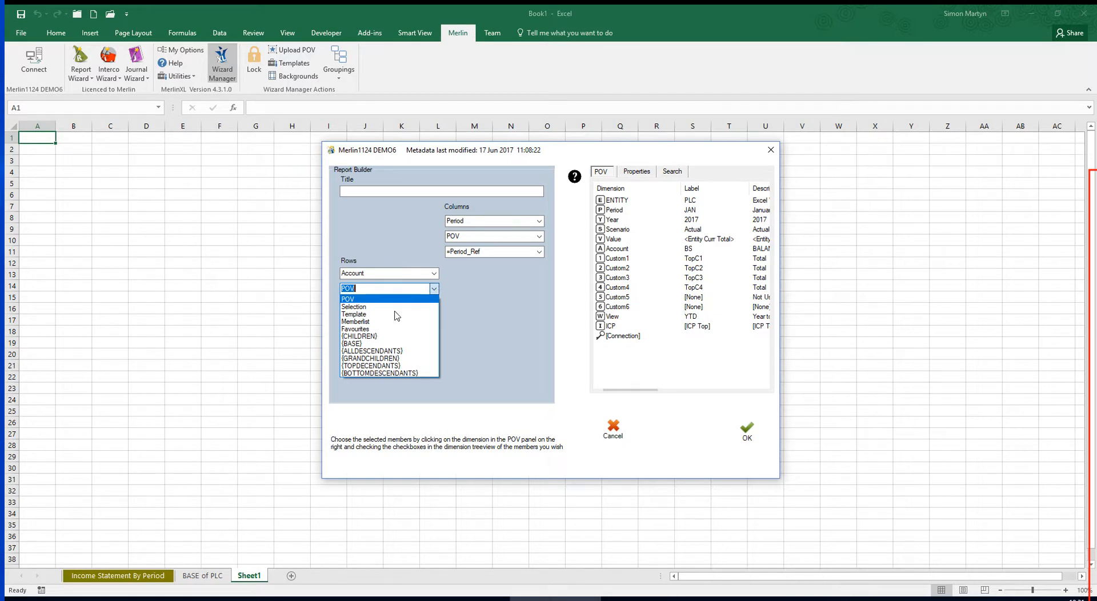
pyautogui.click(398, 314)
pyautogui.click(434, 305)
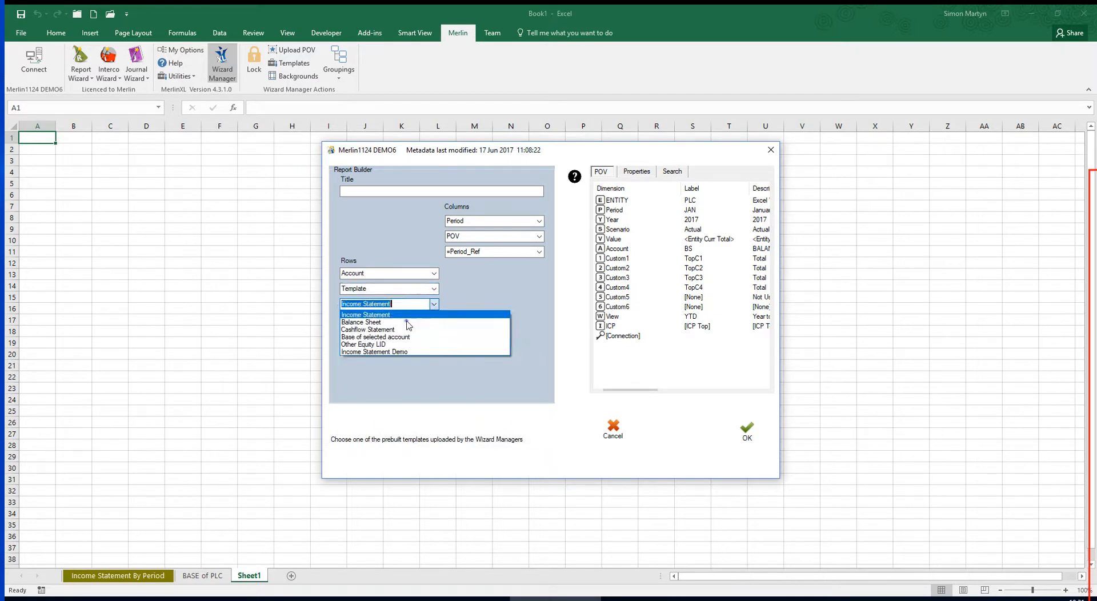
pyautogui.click(409, 321)
# - Set the columns to an ENTITY selection of UK and Ireland, France, Central Europe, Nordic, Europe and Excel Wizards XLW Group for July 2017, and build the report
pyautogui.click(539, 222)
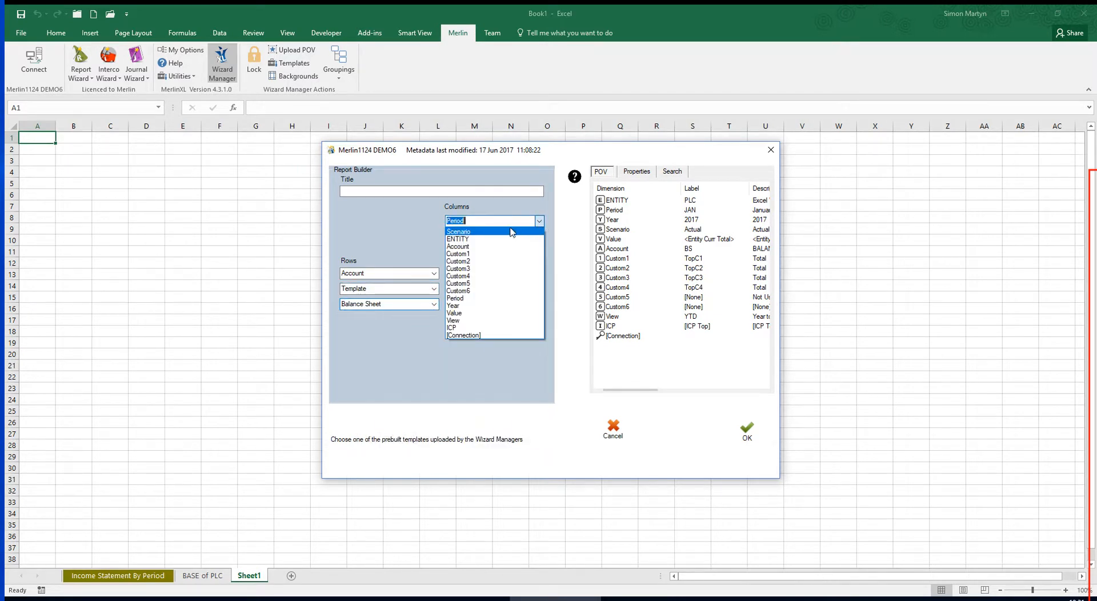
pyautogui.click(506, 232)
pyautogui.click(540, 238)
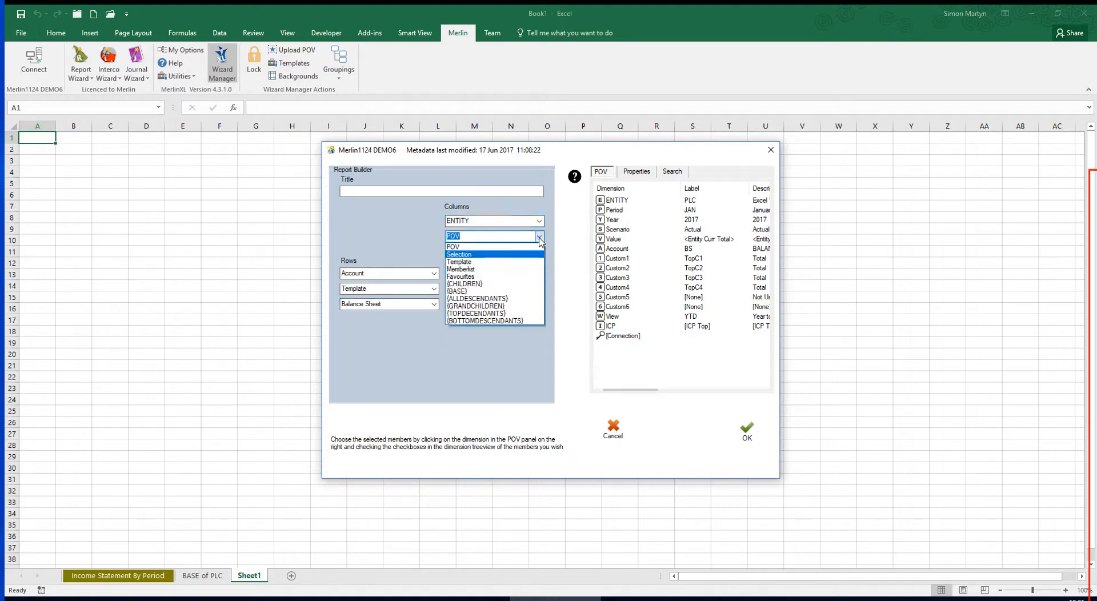
pyautogui.click(477, 254)
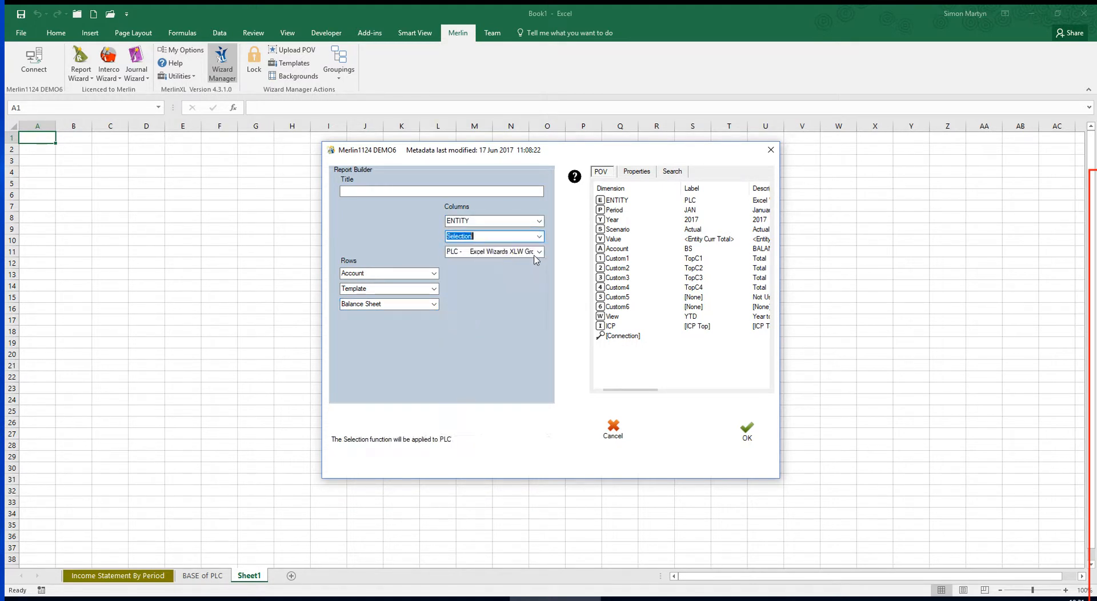
pyautogui.click(747, 428)
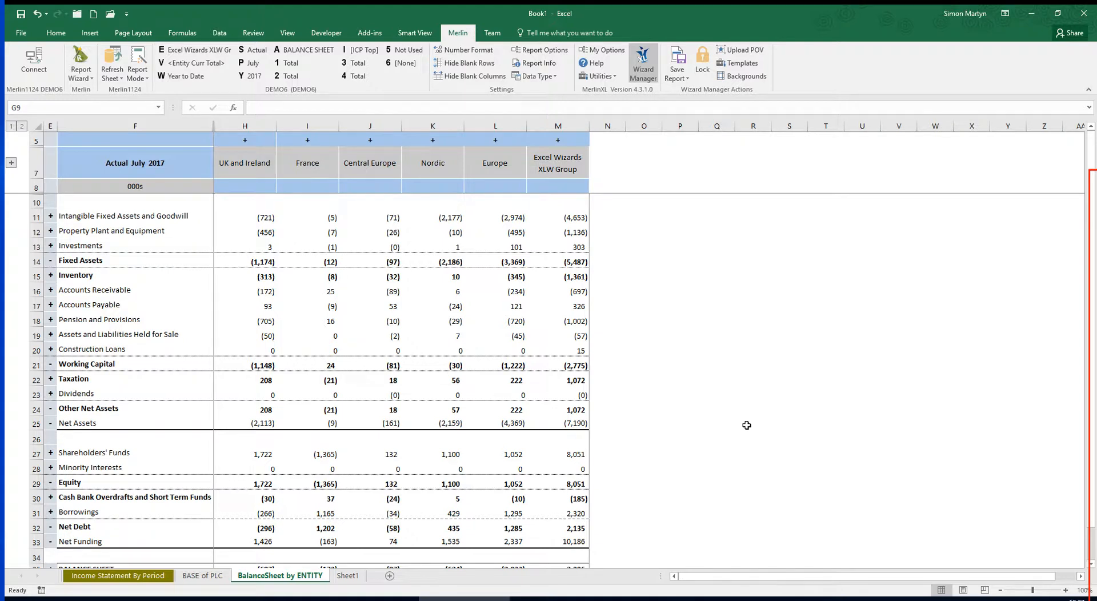
# - Expand the France column of the balance sheet into its child entities and collapse it again
pyautogui.doubleClick(319, 159)
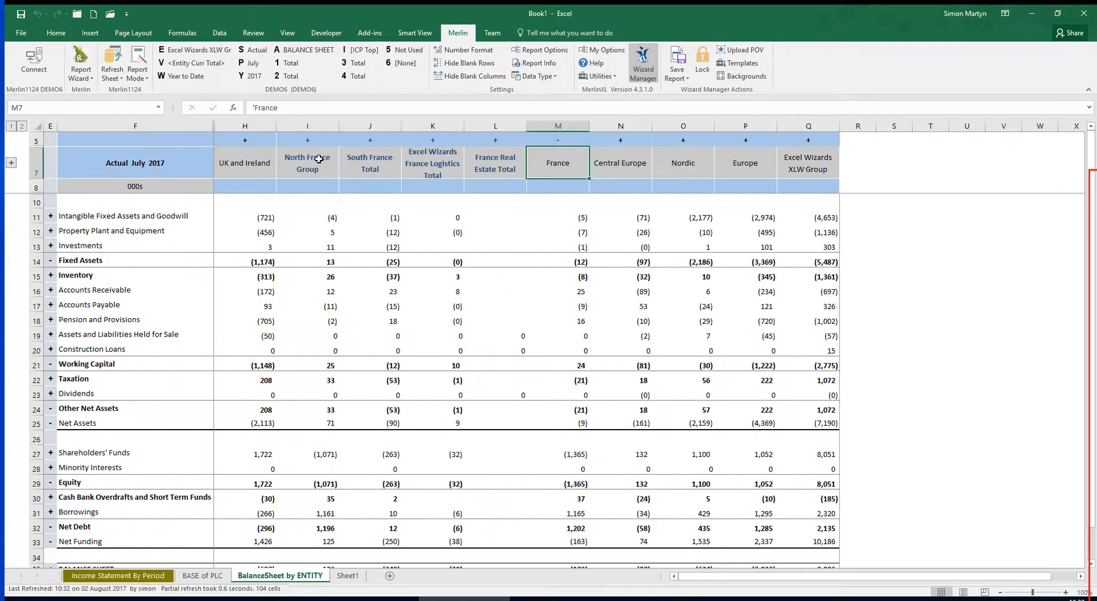
pyautogui.doubleClick(558, 159)
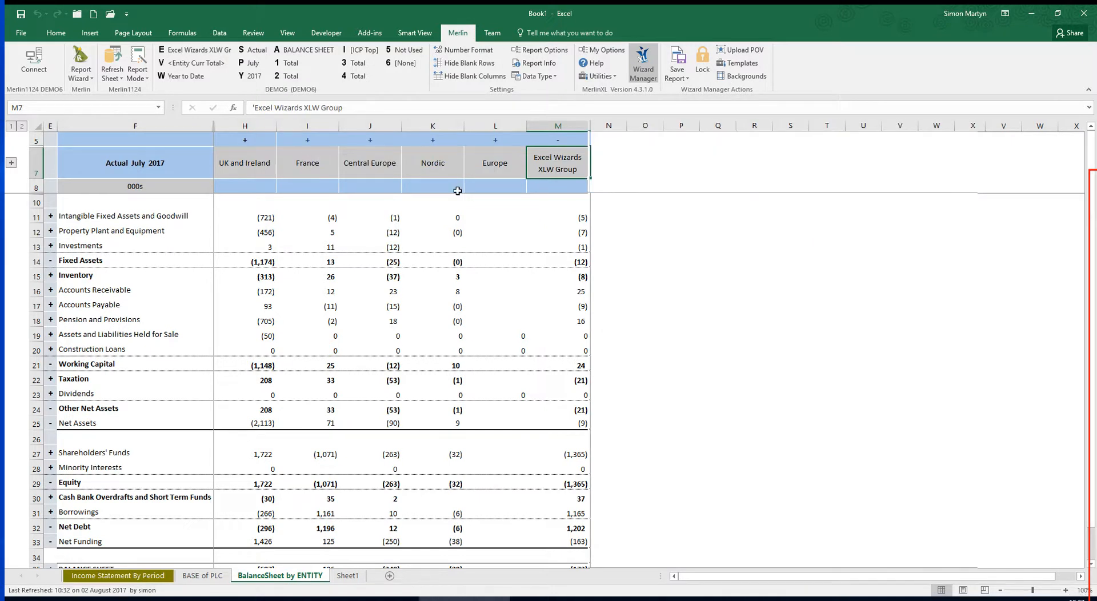
# - Enter the period headings JAN in cell H1 and FEB in cell I1 of Sheet1
pyautogui.click(347, 576)
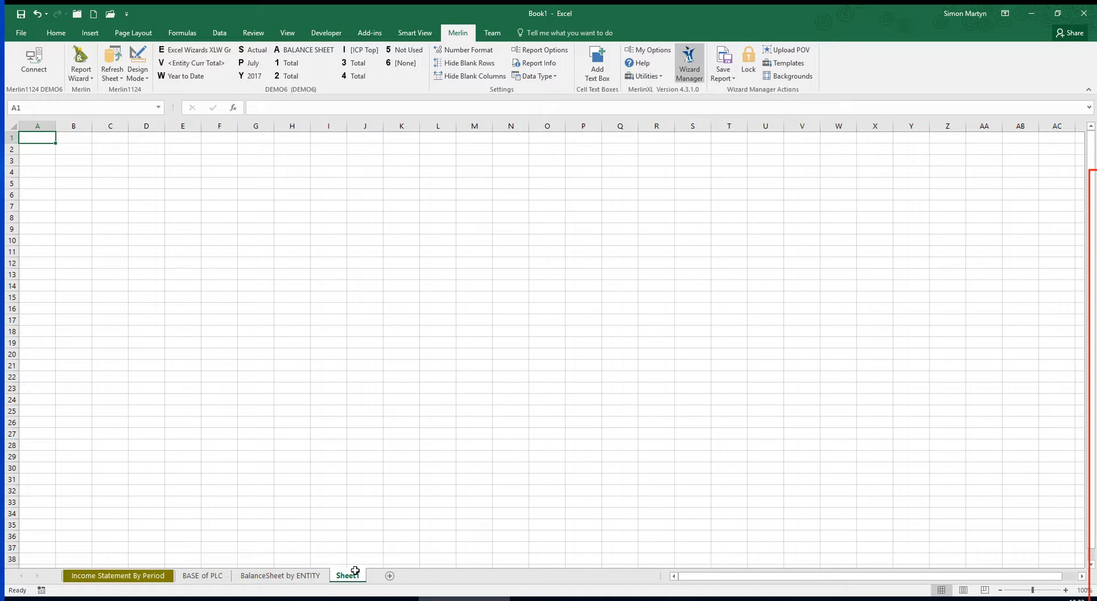
pyautogui.click(293, 138)
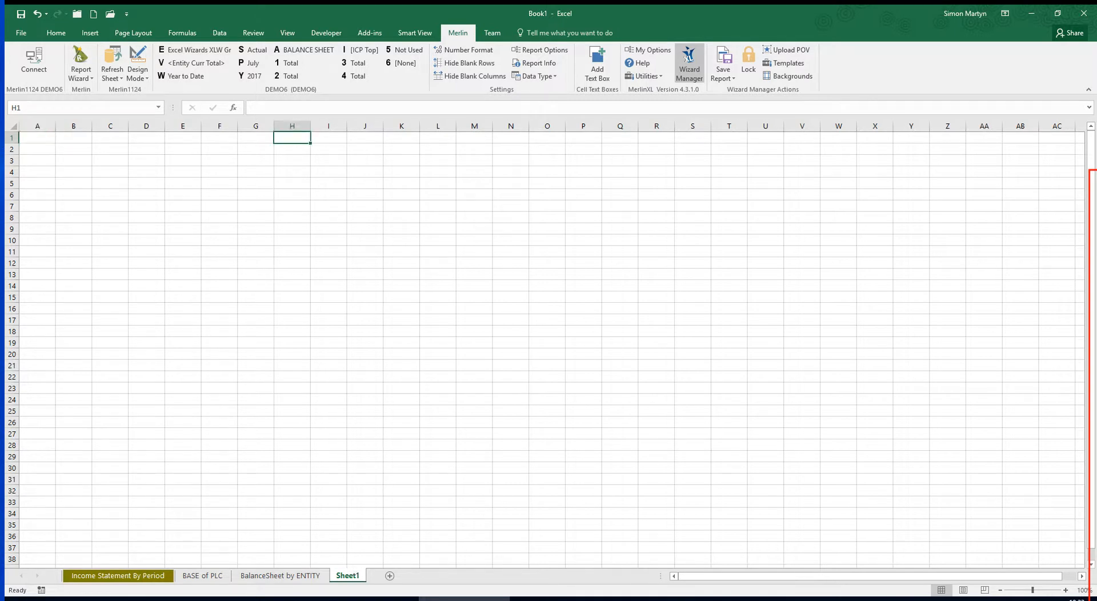
pyautogui.write('JAN')
pyautogui.press('Tab')
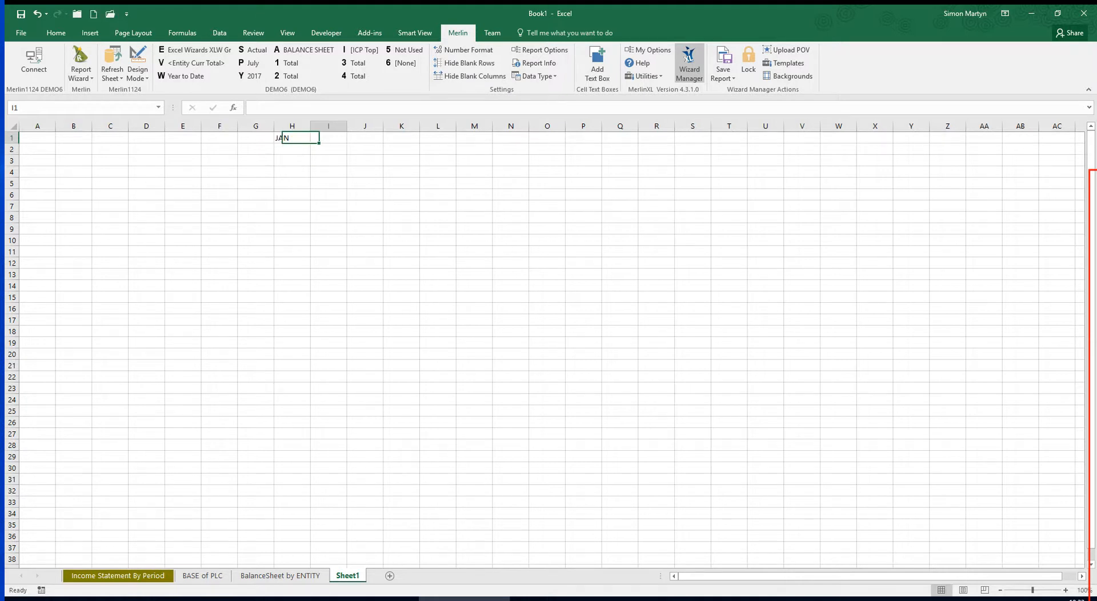
pyautogui.write('FEB')
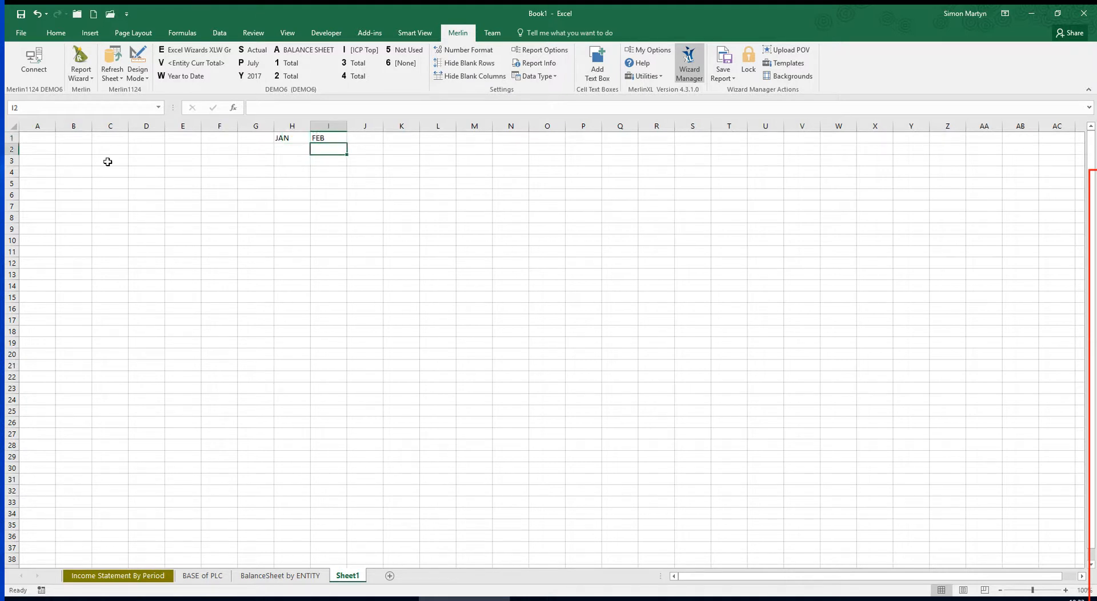
# - Insert the Profit Retained account member (ACCOUNT#PR) in cell A10 of Sheet1 using the MerlinXL member chooser
pyautogui.click(34, 241)
pyautogui.rightClick(35, 241)
pyautogui.moveTo(95, 254)
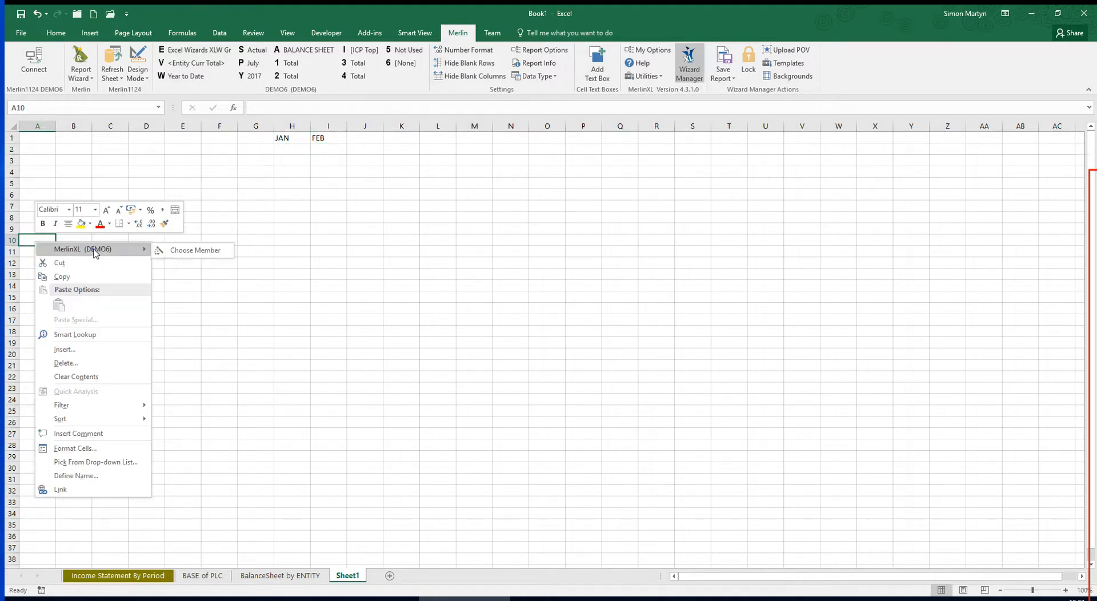
pyautogui.click(184, 251)
pyautogui.click(356, 197)
pyautogui.click(380, 206)
pyautogui.click(745, 433)
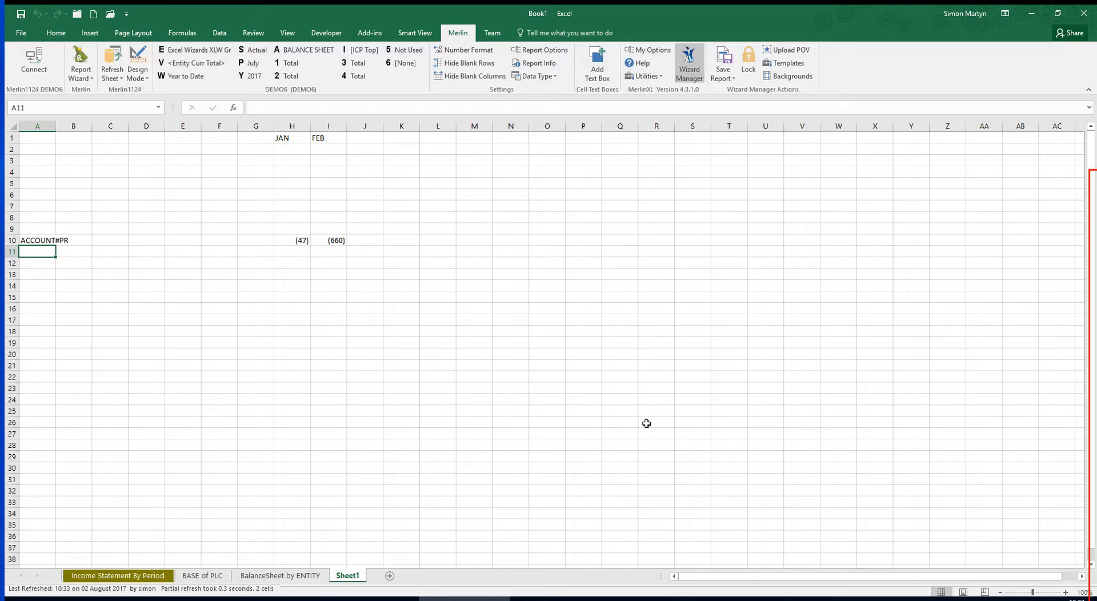
# - Enter {Description} in cell E1, refresh the sheet, and expand the Profit Retained row by two levels
pyautogui.click(288, 241)
pyautogui.click(187, 138)
pyautogui.write('{Description}')
pyautogui.press('Return')
pyautogui.click(115, 52)
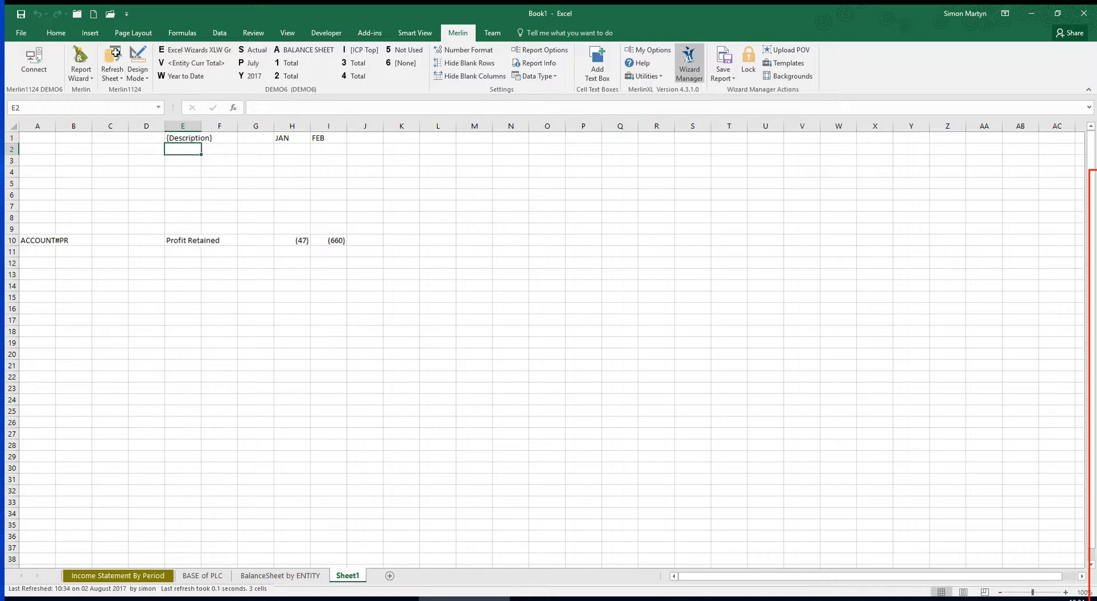
pyautogui.doubleClick(294, 240)
pyautogui.doubleClick(294, 240)
# - Copy {Description} from E1 into A6 and refresh the sheet to generate the period heading descriptions
pyautogui.click(189, 139)
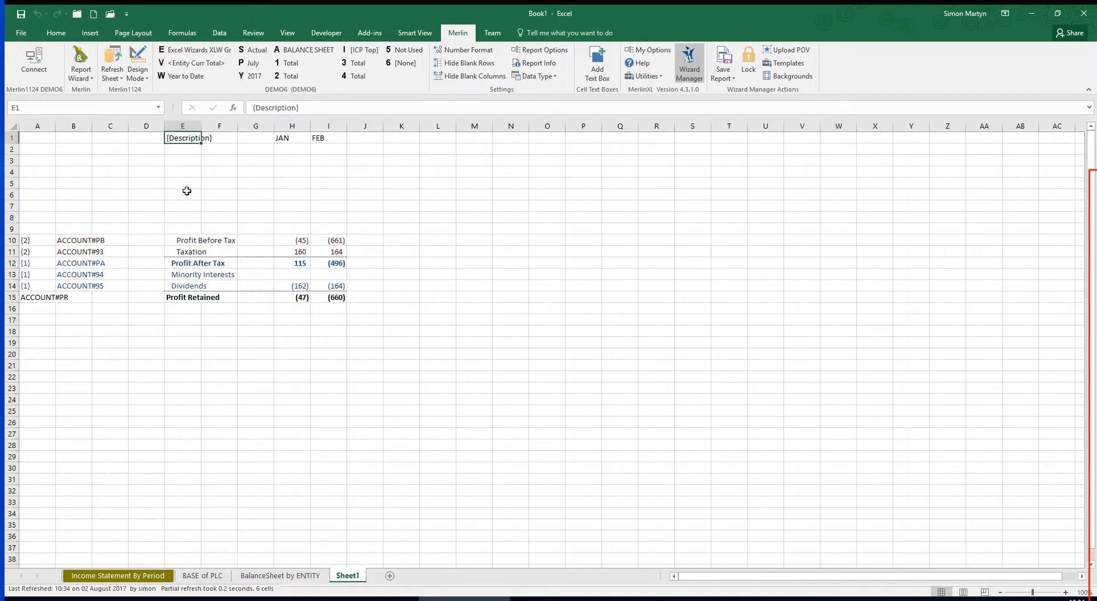
pyautogui.hotkey('ctrl', 'c')
pyautogui.click(37, 195)
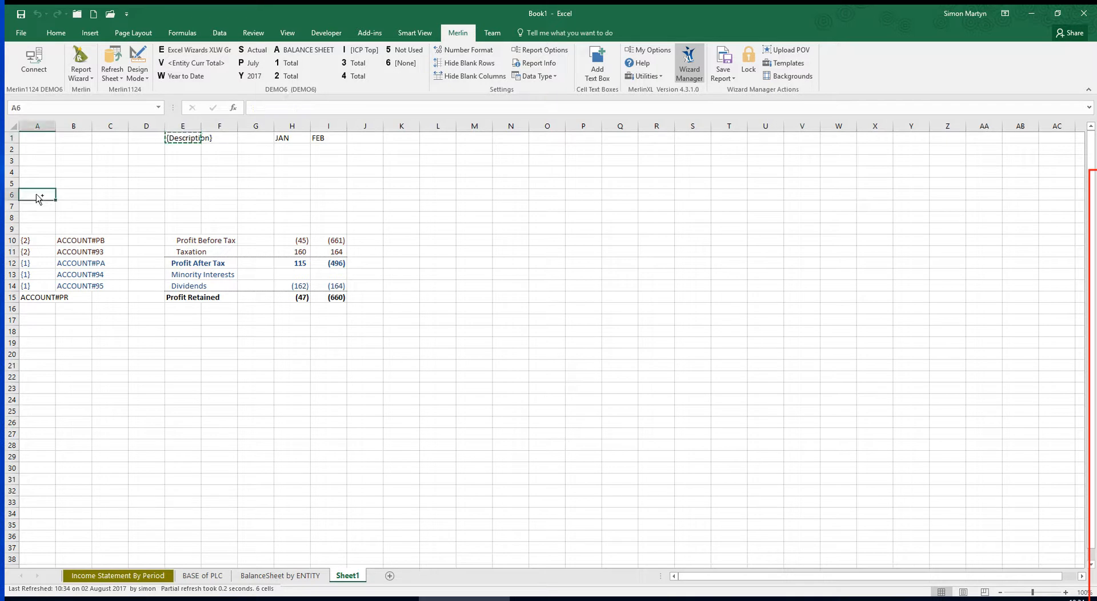
pyautogui.hotkey('ctrl', 'v')
pyautogui.click(110, 55)
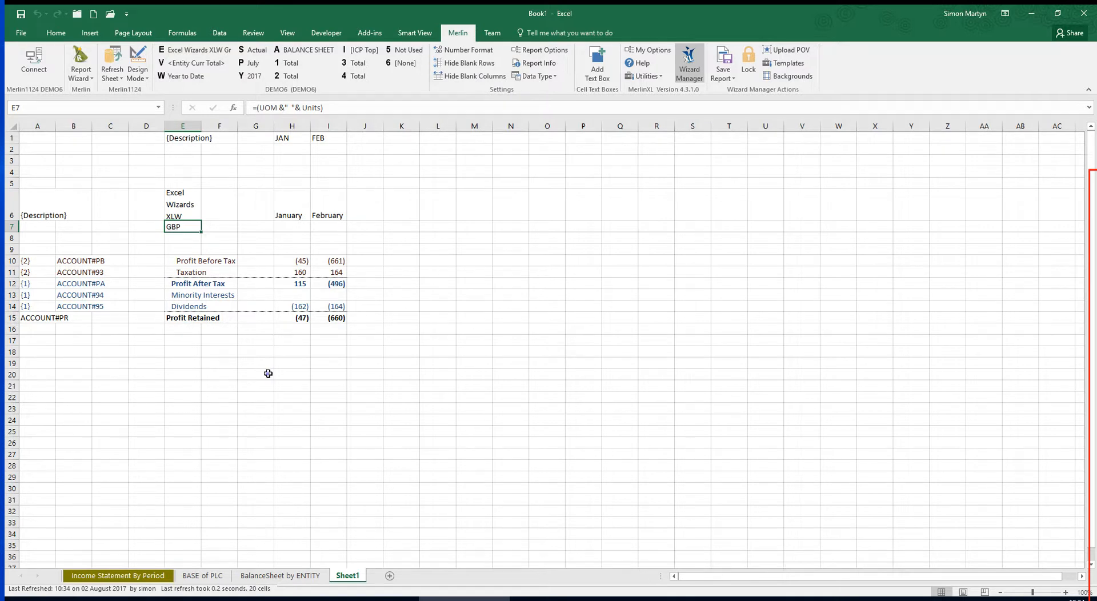
pyautogui.click(268, 374)
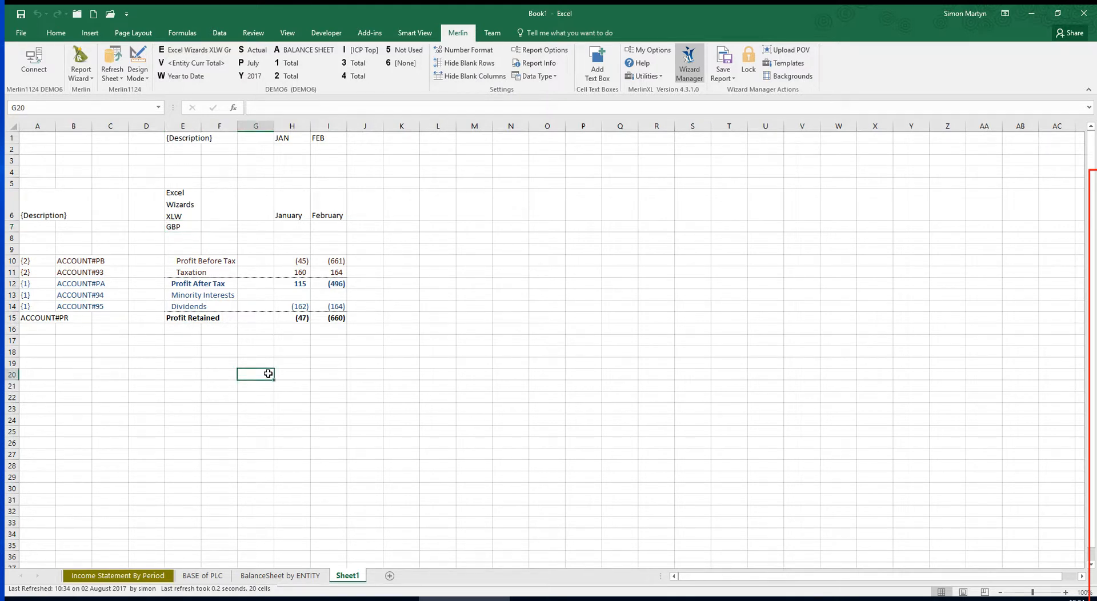
# - Copy the JAN and FEB period headings from H1:I1 to K1:L1
pyautogui.moveTo(288, 138); pyautogui.dragTo(324, 139)
pyautogui.hotkey('ctrl', 'c')
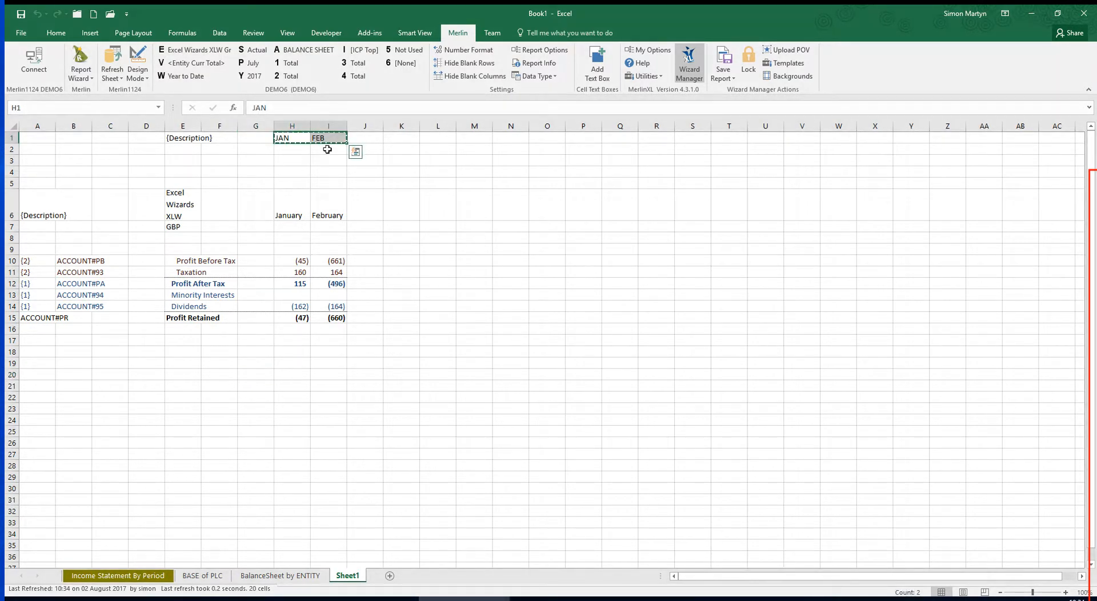
pyautogui.click(410, 140)
pyautogui.hotkey('ctrl', 'v')
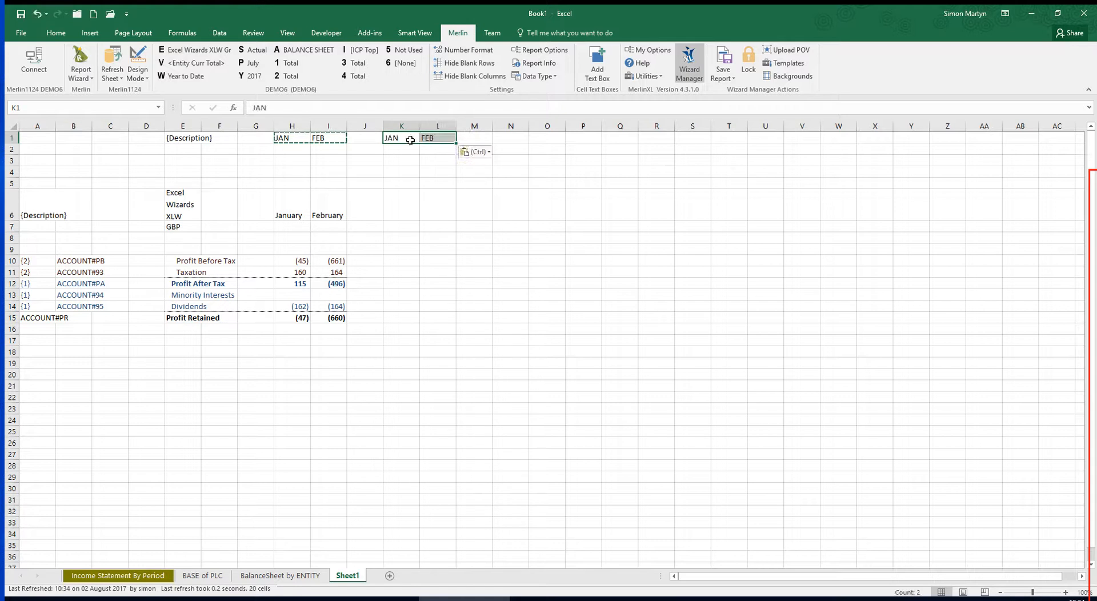
# - Enter Periodic in H2 and I2 beneath the first pair of month headings
pyautogui.click(292, 149)
pyautogui.write('Periodic')
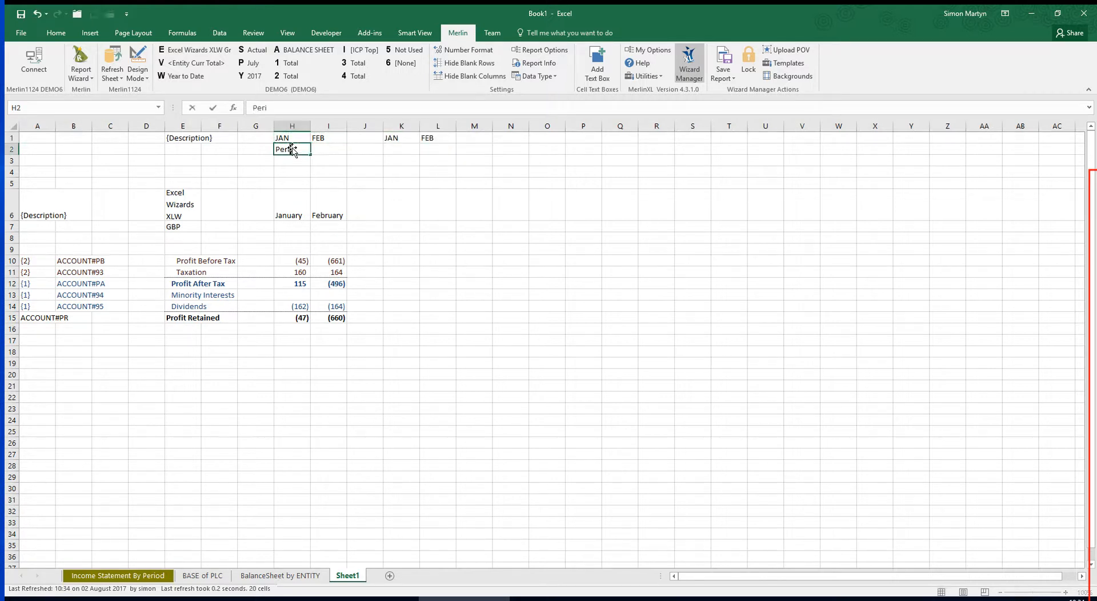
pyautogui.press('Right')
pyautogui.write('Periodic')
pyautogui.press('Return')
# - Enter YTD in K2 and L2 beneath the second pair of month headings and refresh the sheet
pyautogui.press('Right')
pyautogui.press('Up')
pyautogui.press('Right')
pyautogui.write('YTD')
pyautogui.press('Return')
pyautogui.press('Right')
pyautogui.press('Up')
pyautogui.write('YTD')
pyautogui.press('Return')
pyautogui.click(112, 55)
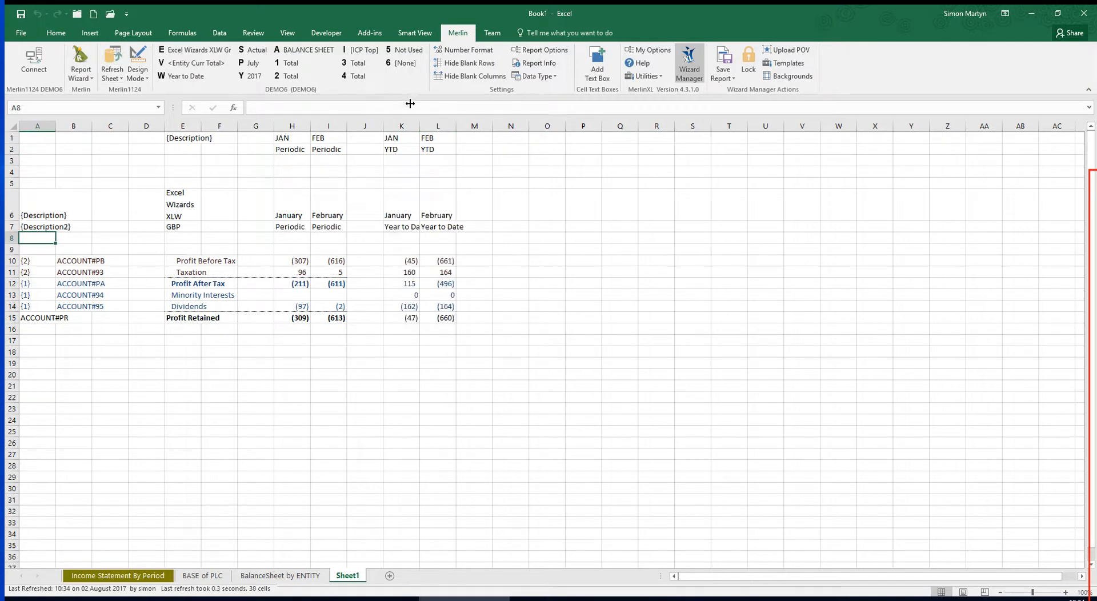
# - Widen column K to fit its Year to Date heading, and expand the Profit Before Tax row level by level down to Revenue and Cost Of Sales
pyautogui.moveTo(419, 129); pyautogui.dragTo(432, 129)
pyautogui.click(322, 396)
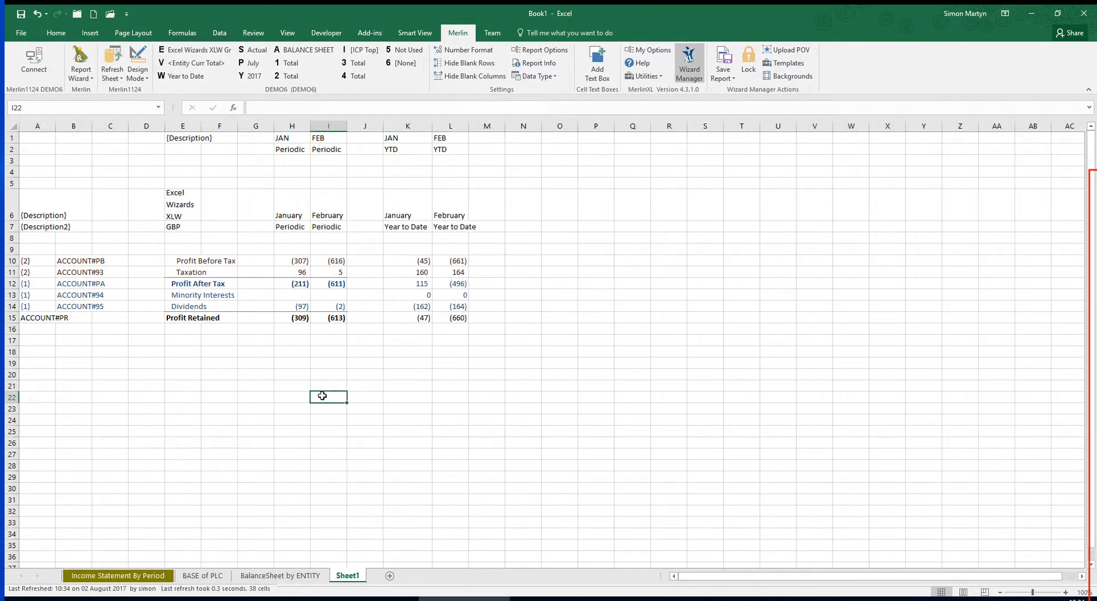
pyautogui.doubleClick(299, 261)
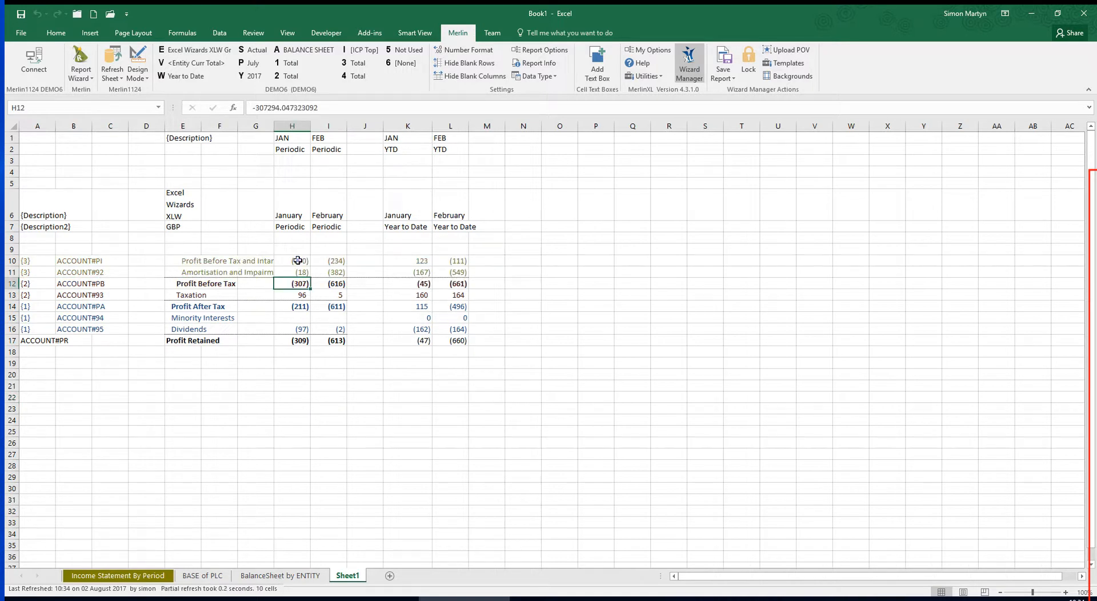
pyautogui.doubleClick(298, 261)
pyautogui.doubleClick(298, 261)
pyautogui.doubleClick(298, 261)
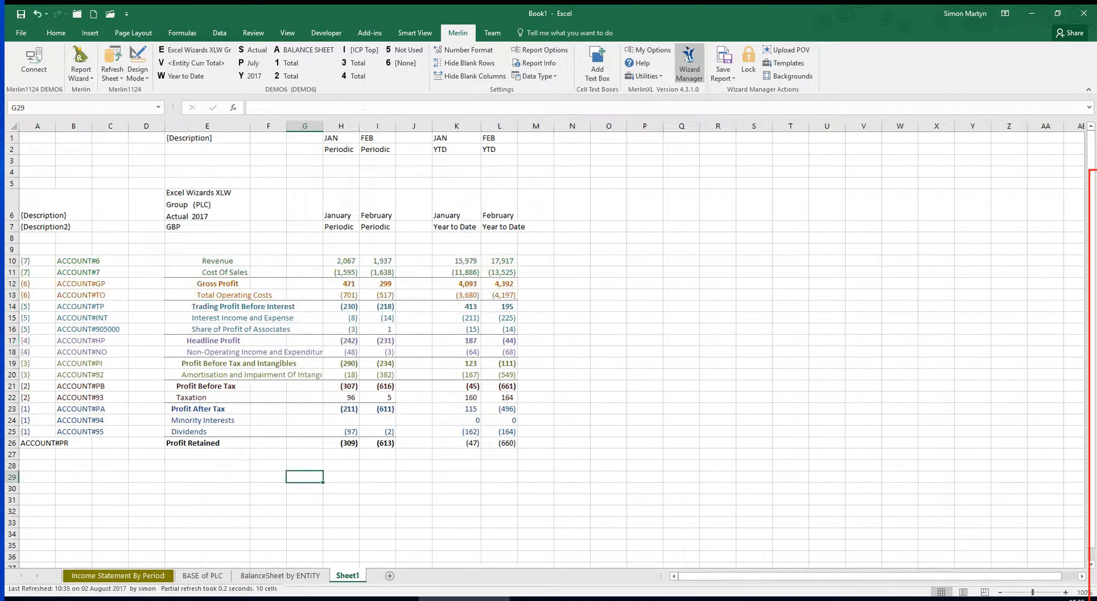